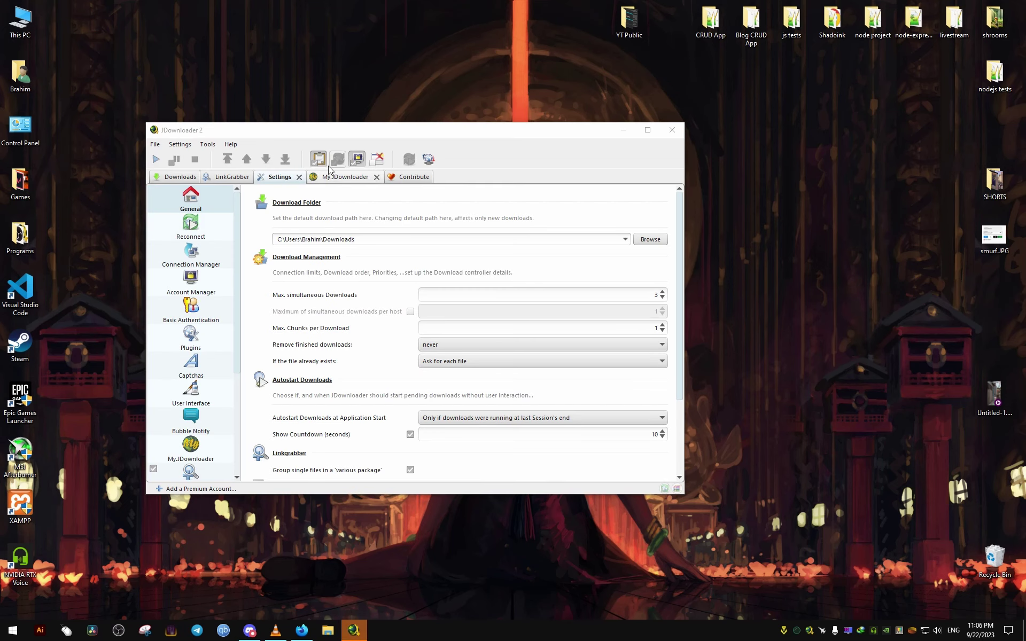
Go from the Settings tab to Advanced Settings, bringing up its warning notice.
drag(334, 134, 352, 220)
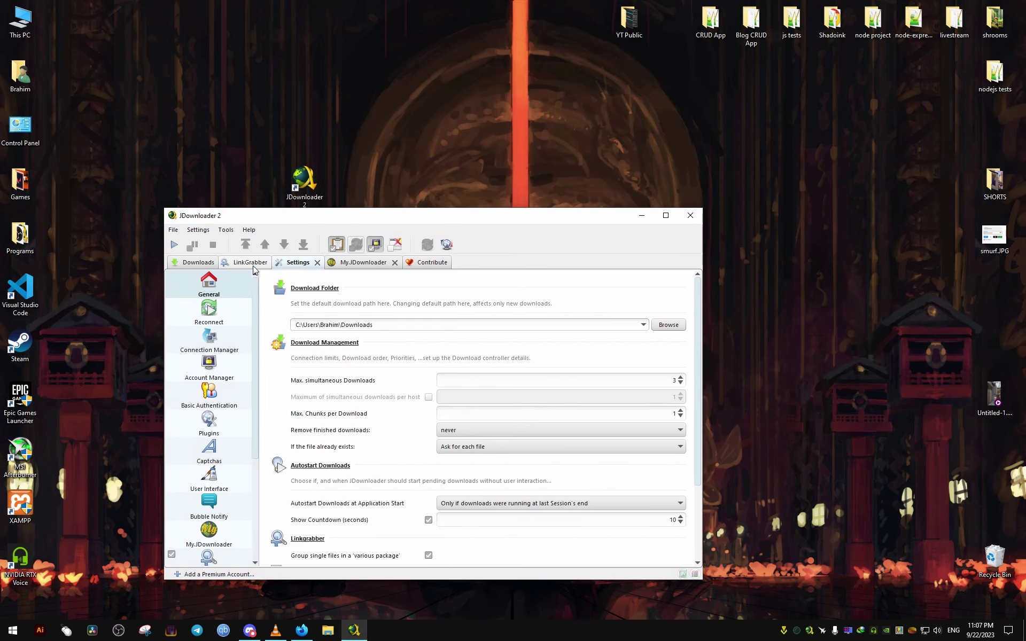
click(197, 262)
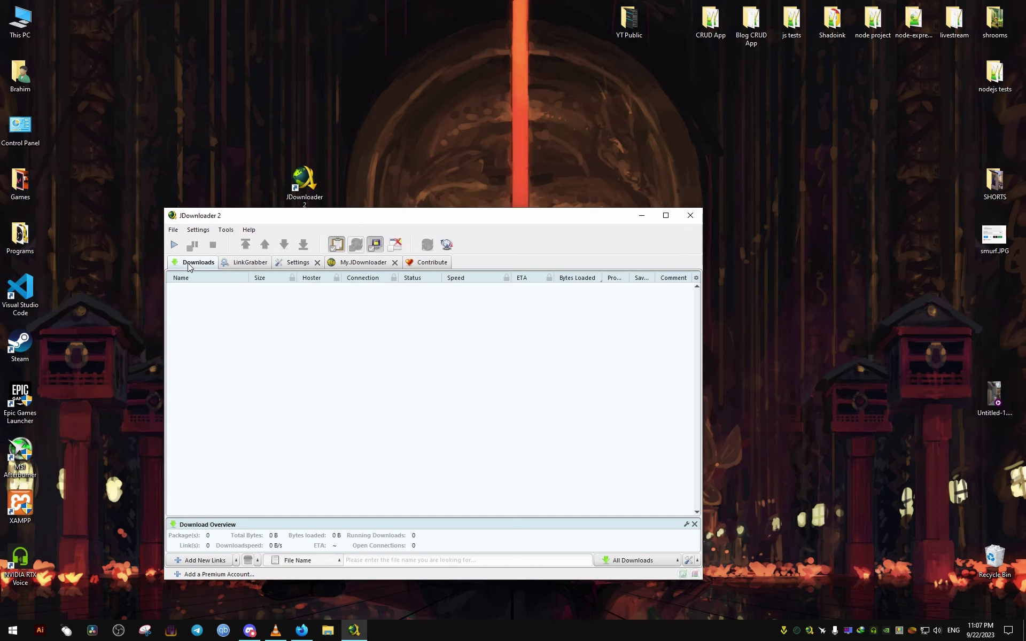
click(294, 262)
scroll(240, 497, down, 3)
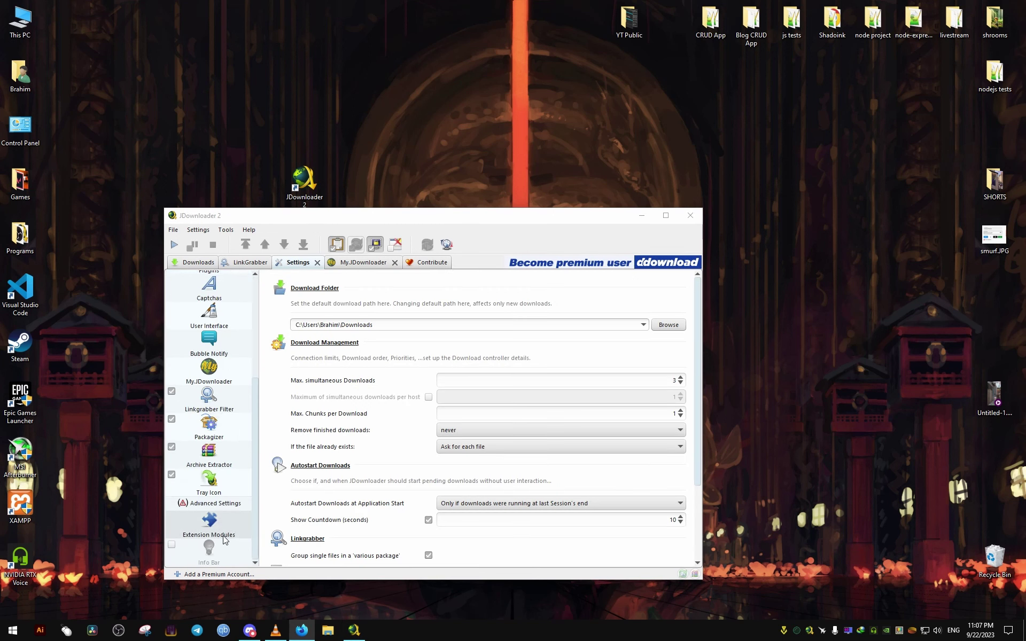
click(219, 508)
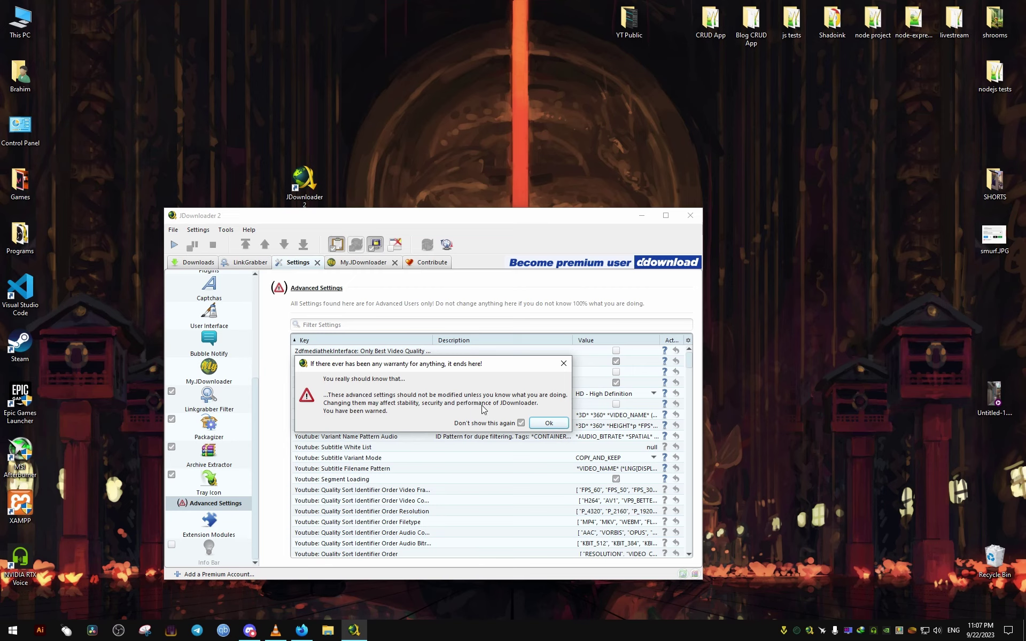
Untick 'Don't show this again', confirm the warning with Ok, and focus the Filter Settings field.
click(521, 423)
click(553, 427)
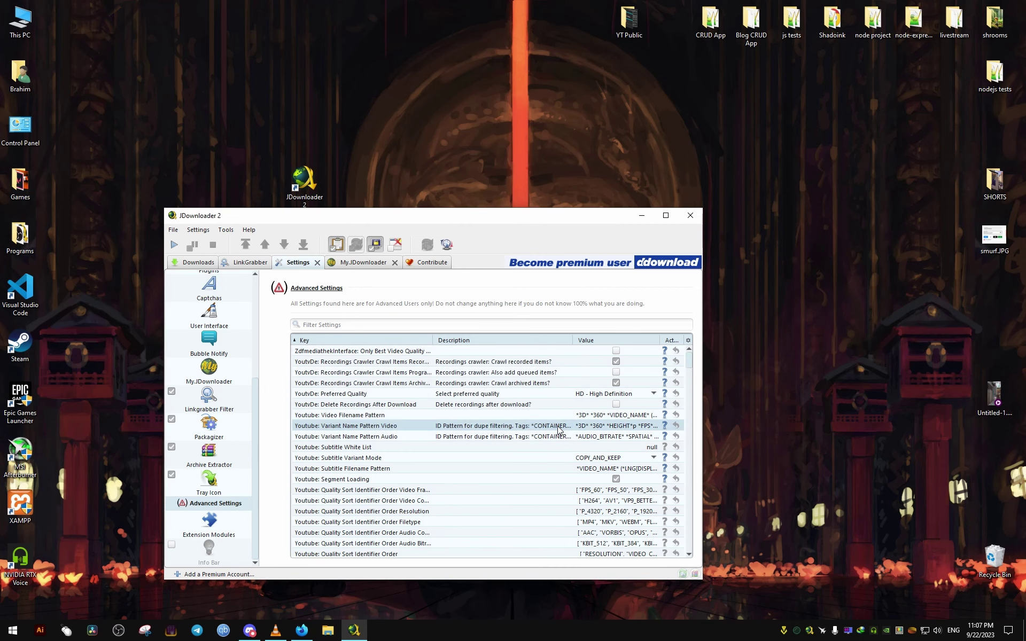
click(342, 322)
text(theme)
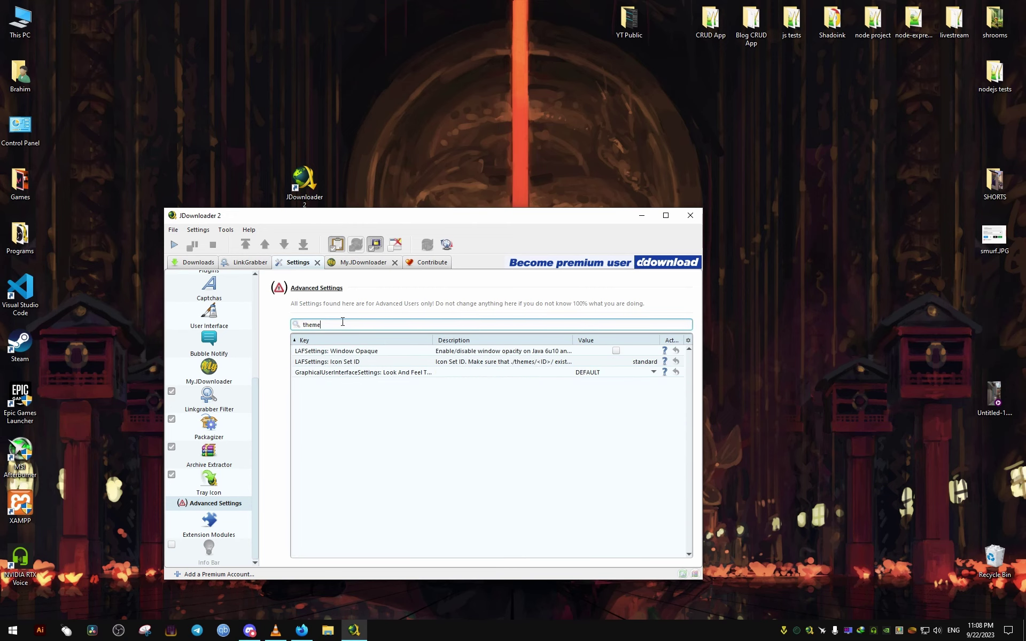
Choose BLACK_EYE from the Look And Feel value dropdown.
click(611, 377)
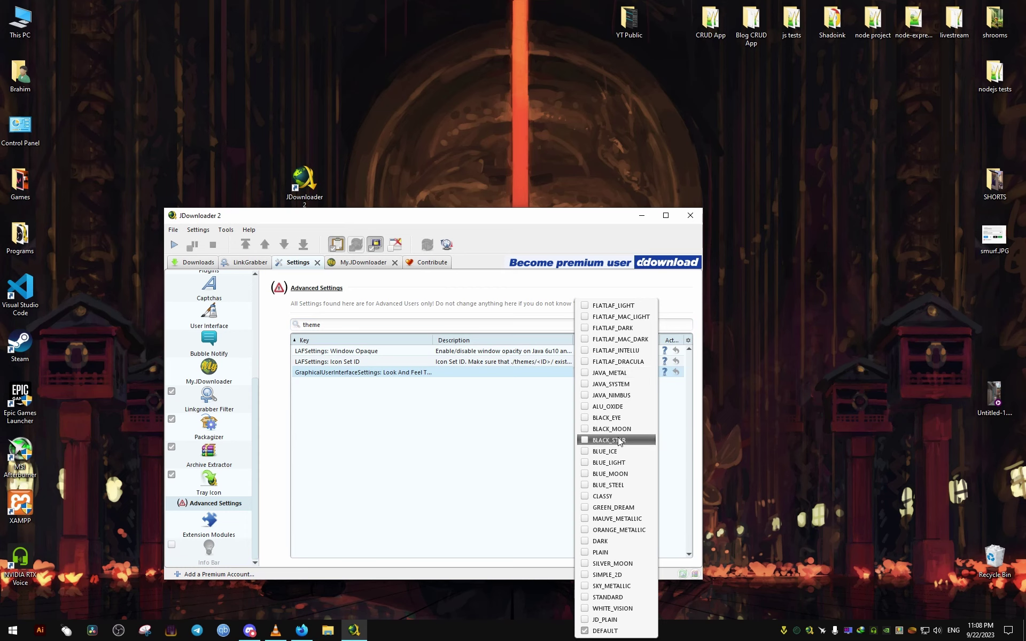
click(615, 418)
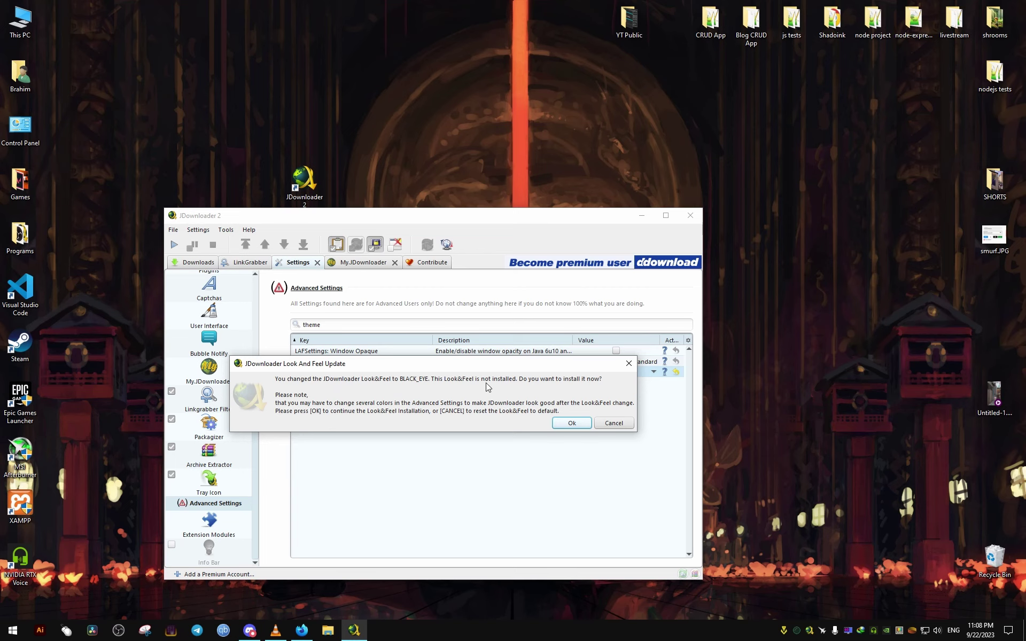
Confirm the BLACK_EYE install, acknowledge the restart notice, and choose Install now to restart.
click(579, 422)
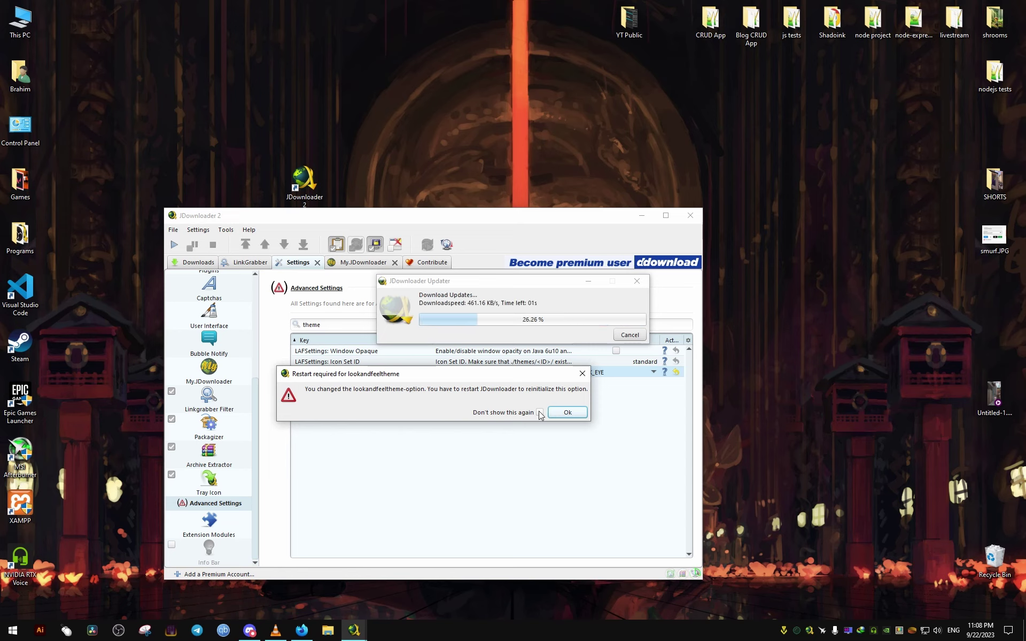
click(566, 412)
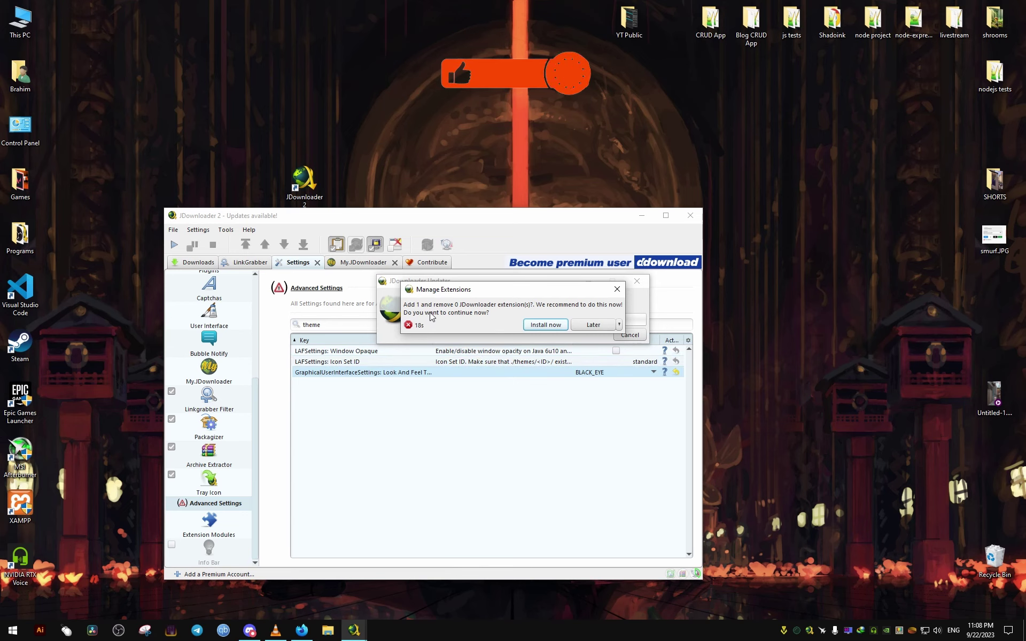
click(544, 325)
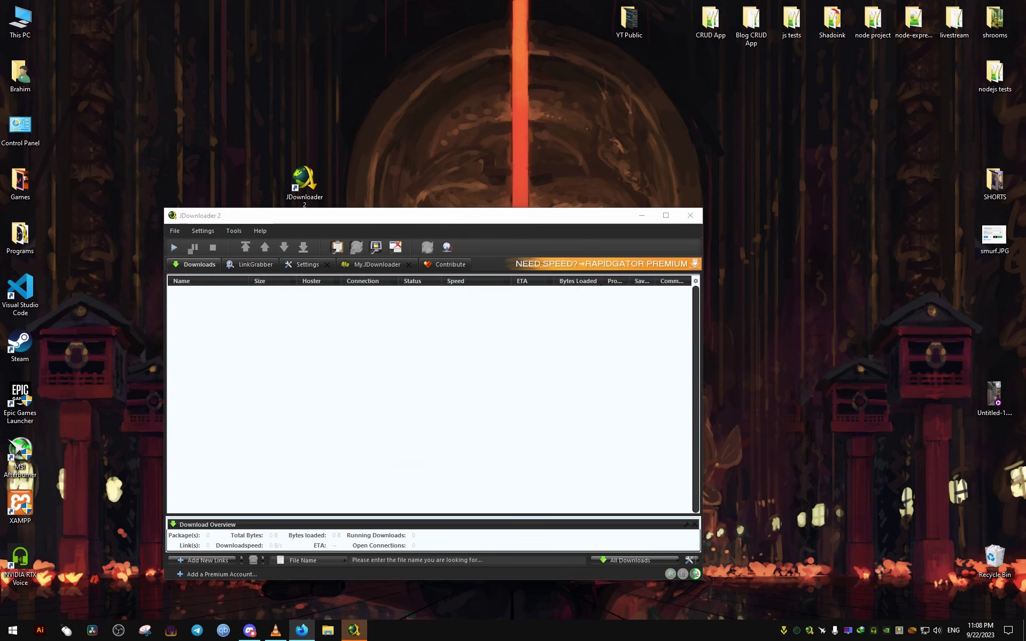
Reopen Advanced Settings, filter by 'color back', and open the selected-rows background value.
drag(352, 218, 368, 227)
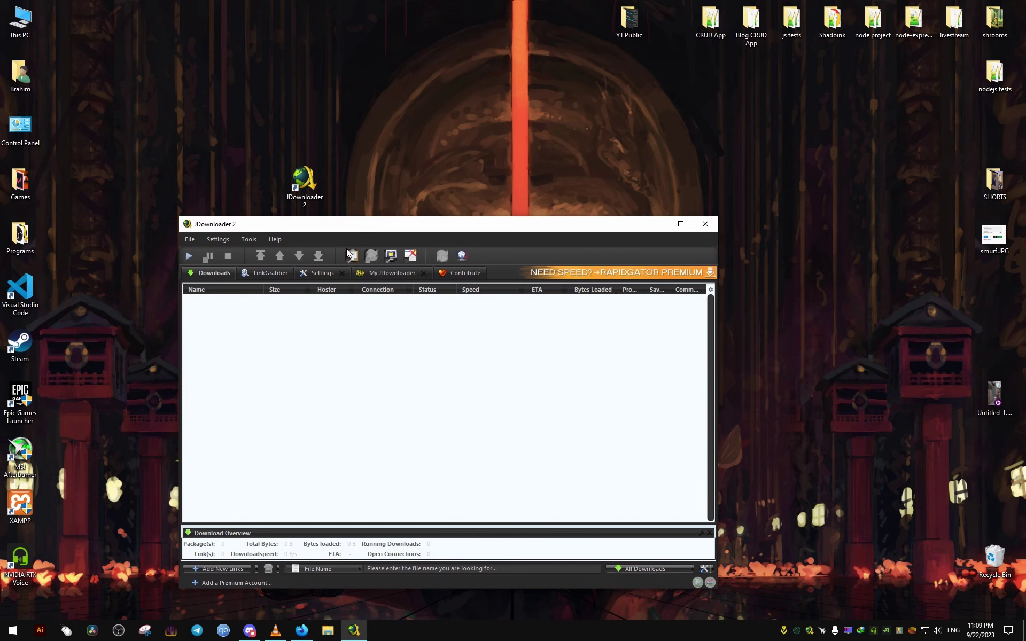
click(317, 274)
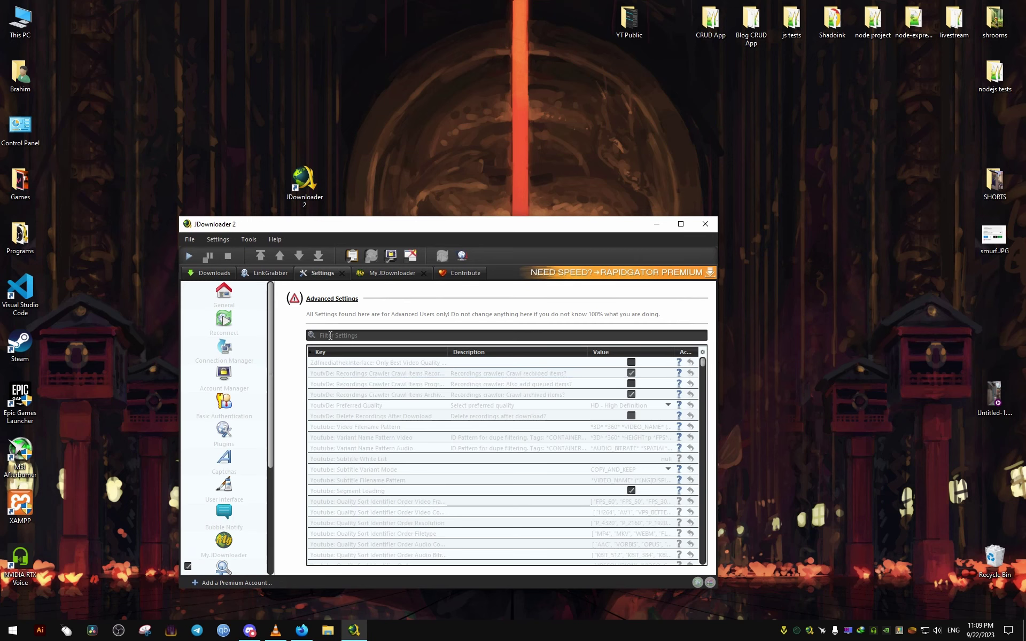
click(355, 335)
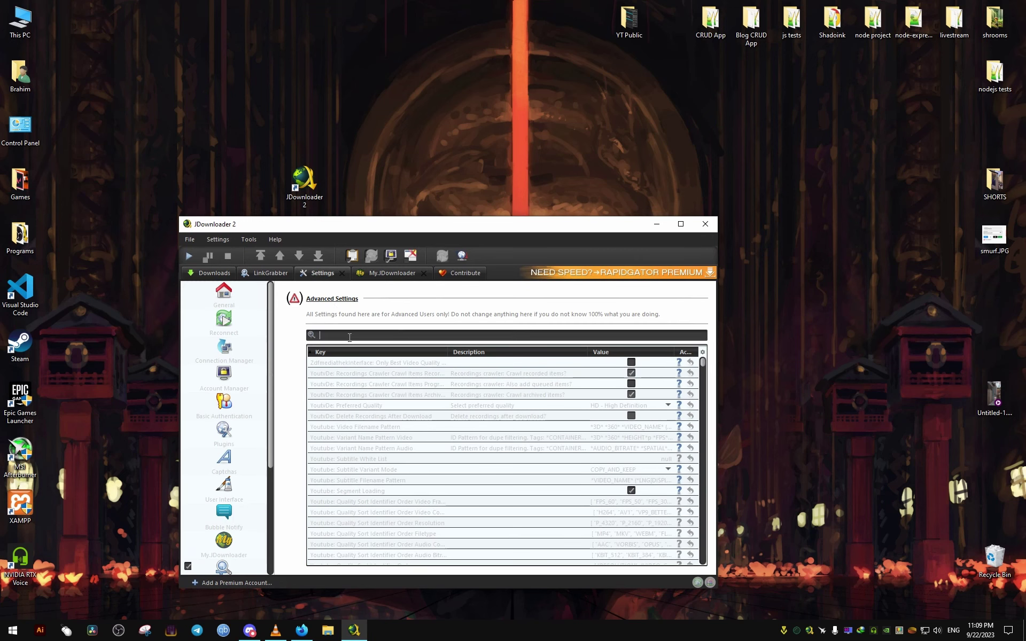
text(color)
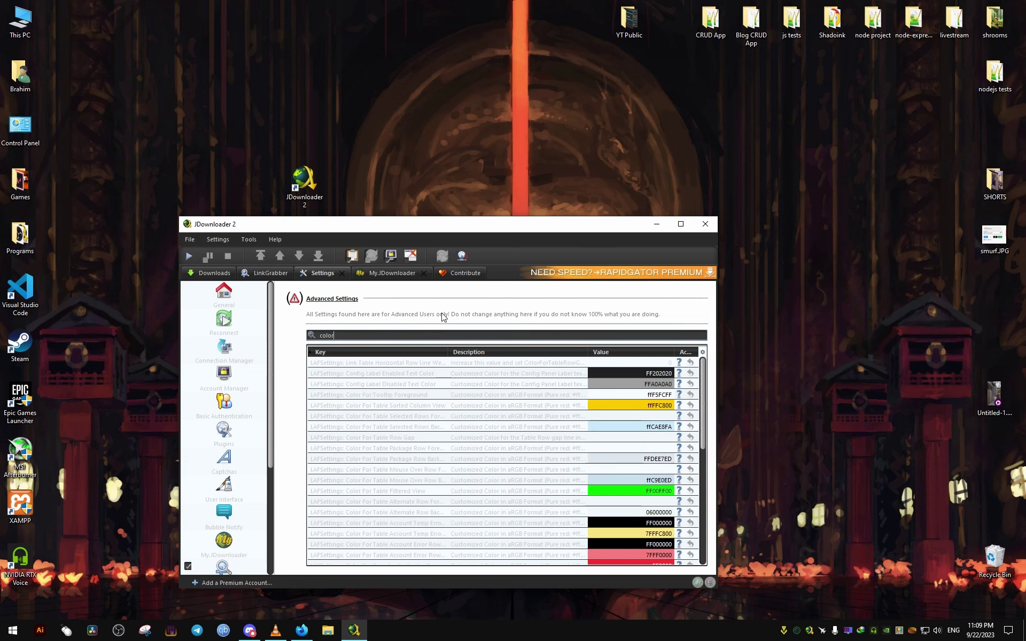
text( back)
click(647, 363)
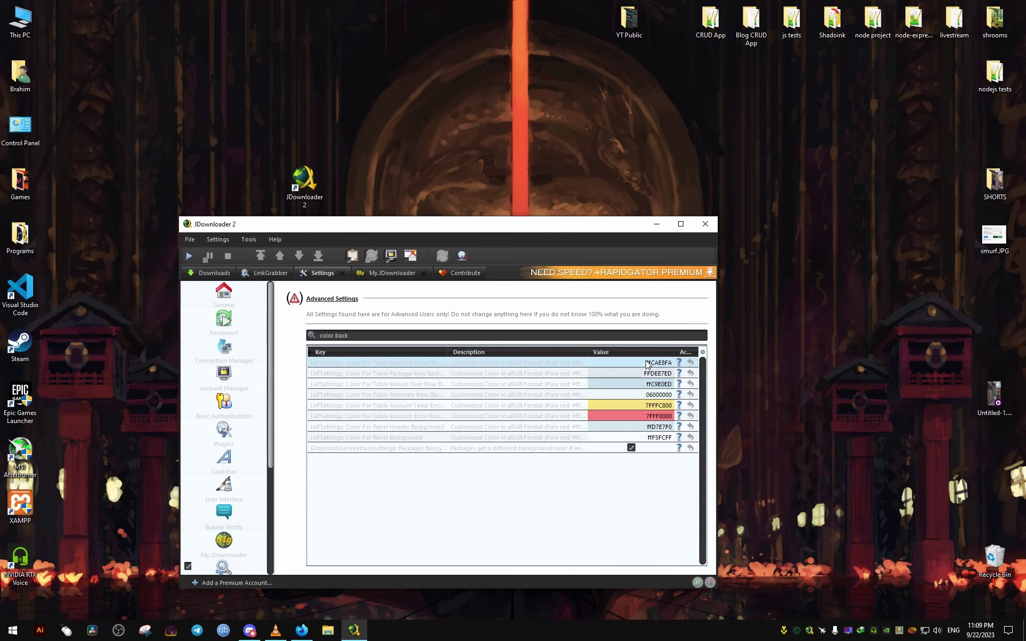
Enter RGB colour code 22222 for the selected-rows background and acknowledge the restart notice.
drag(505, 344, 499, 320)
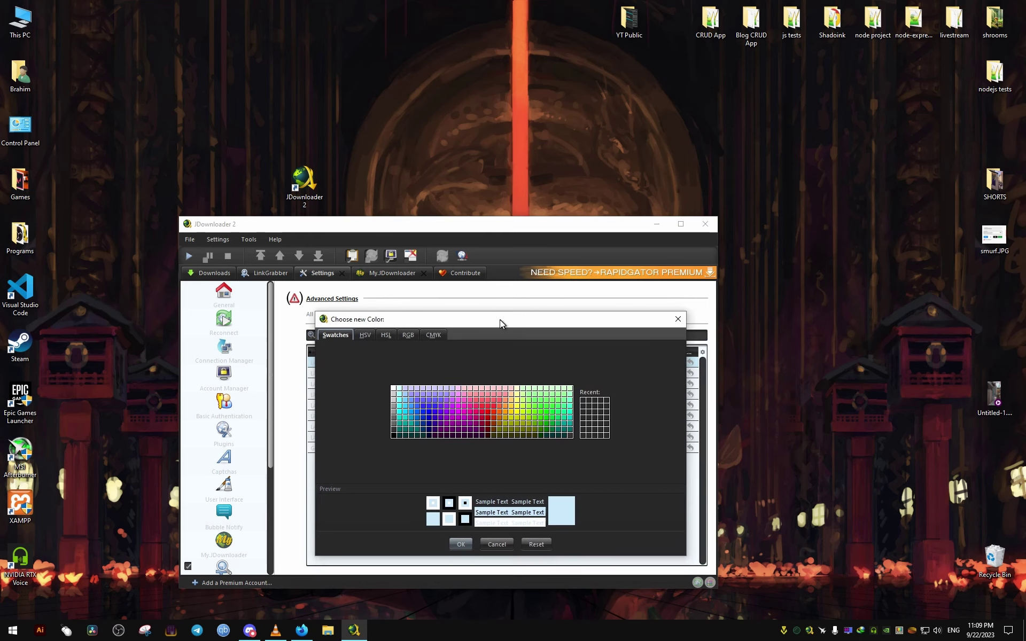
click(408, 336)
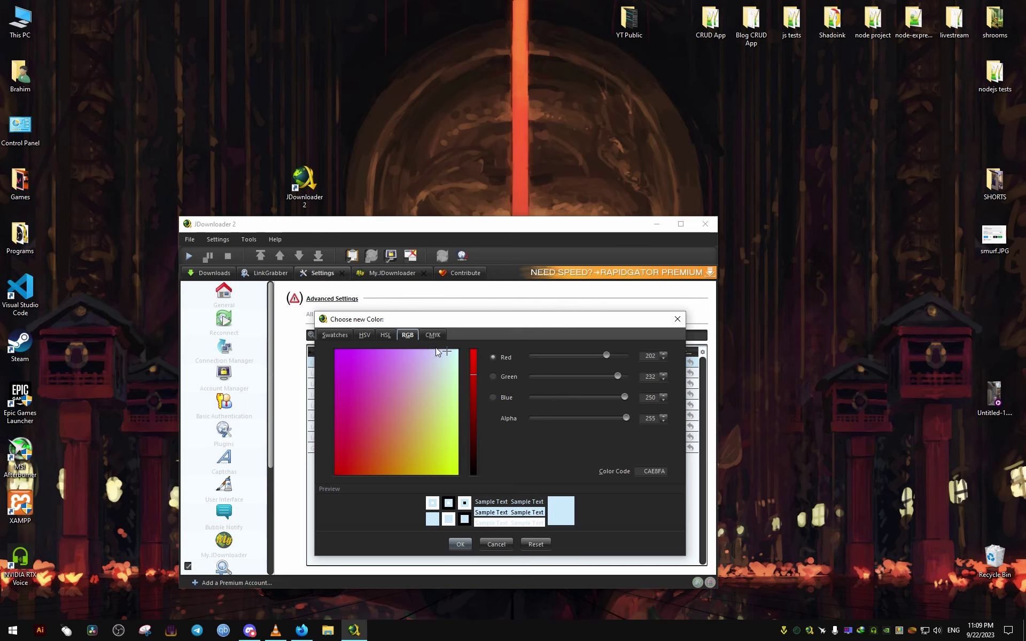
double_click(643, 473)
text(22222)
key(Return)
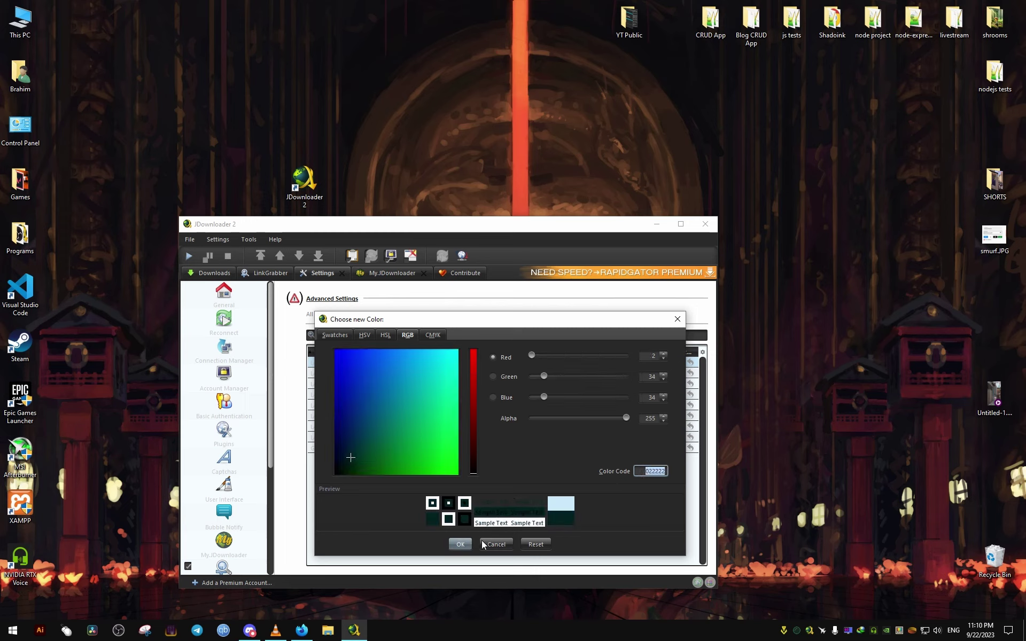
click(460, 544)
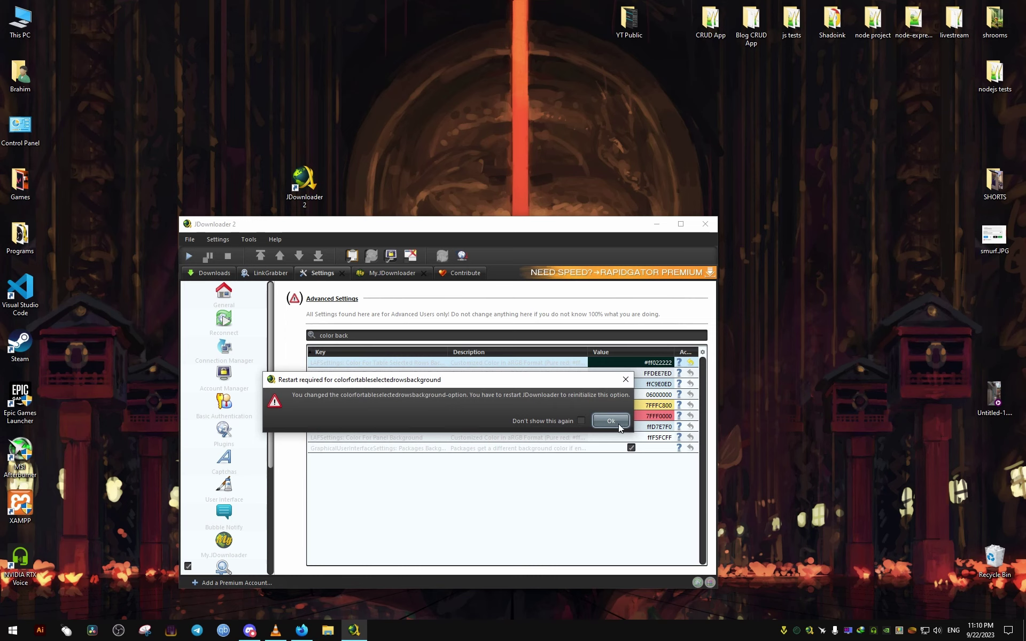
click(618, 424)
Set the package-row background to RGB colour code 022222 and dismiss the restart notice.
click(626, 375)
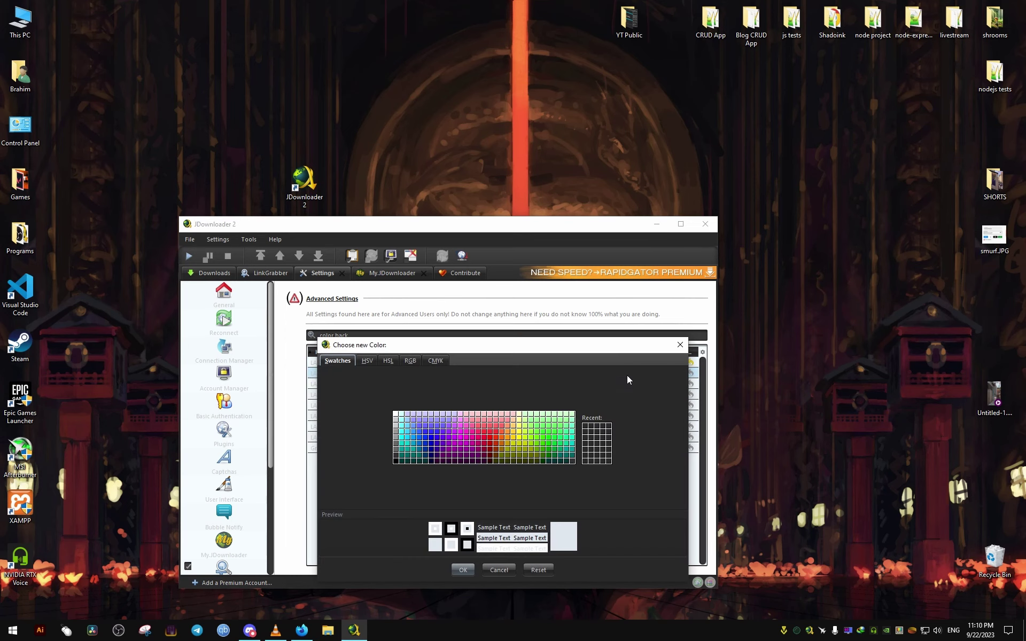
click(410, 360)
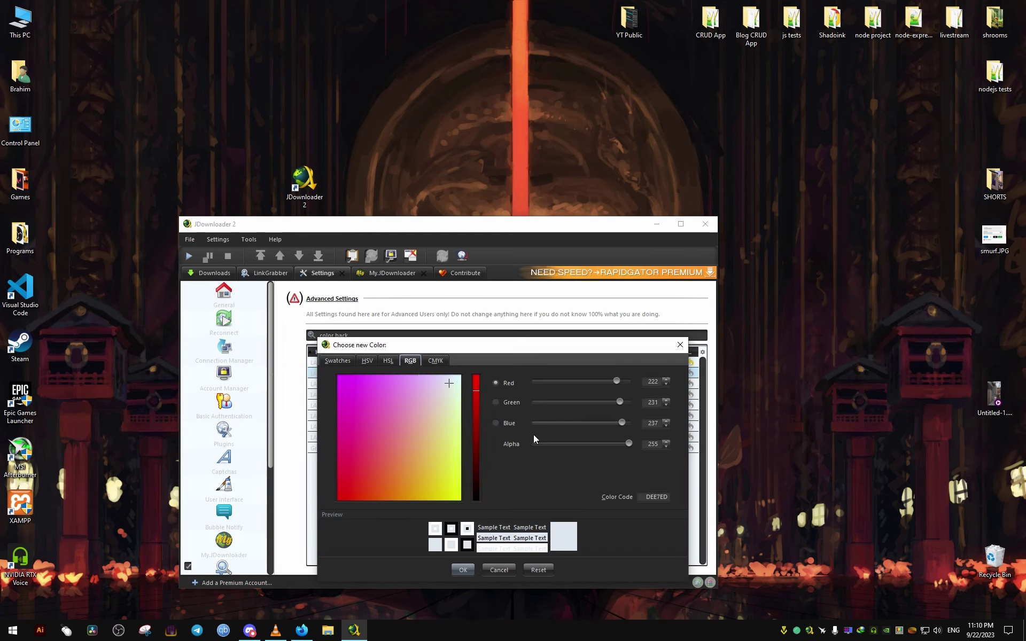
double_click(660, 500)
text(22222)
key(Return)
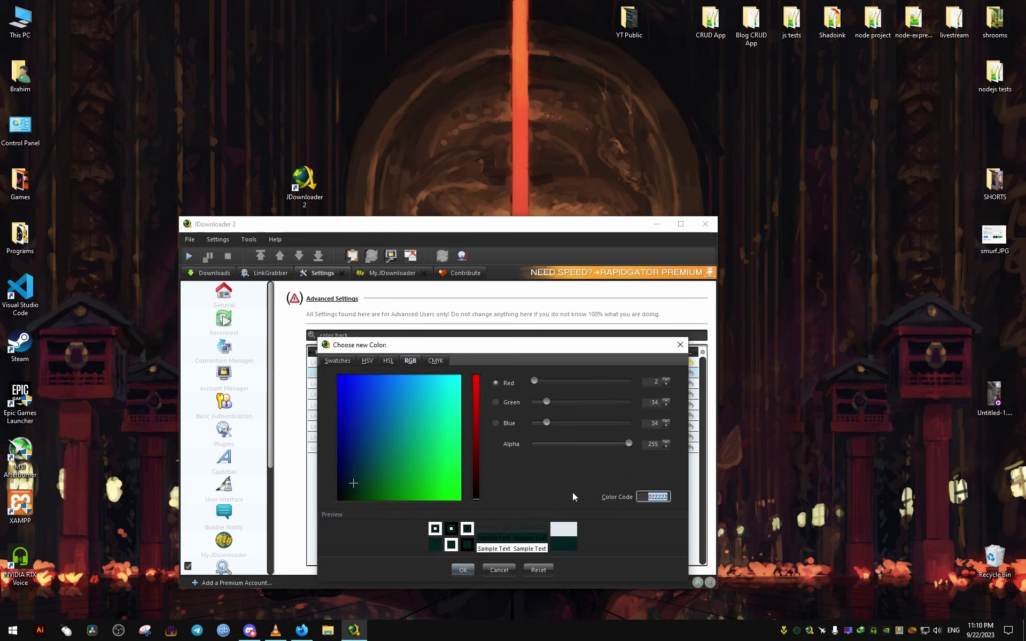
click(463, 569)
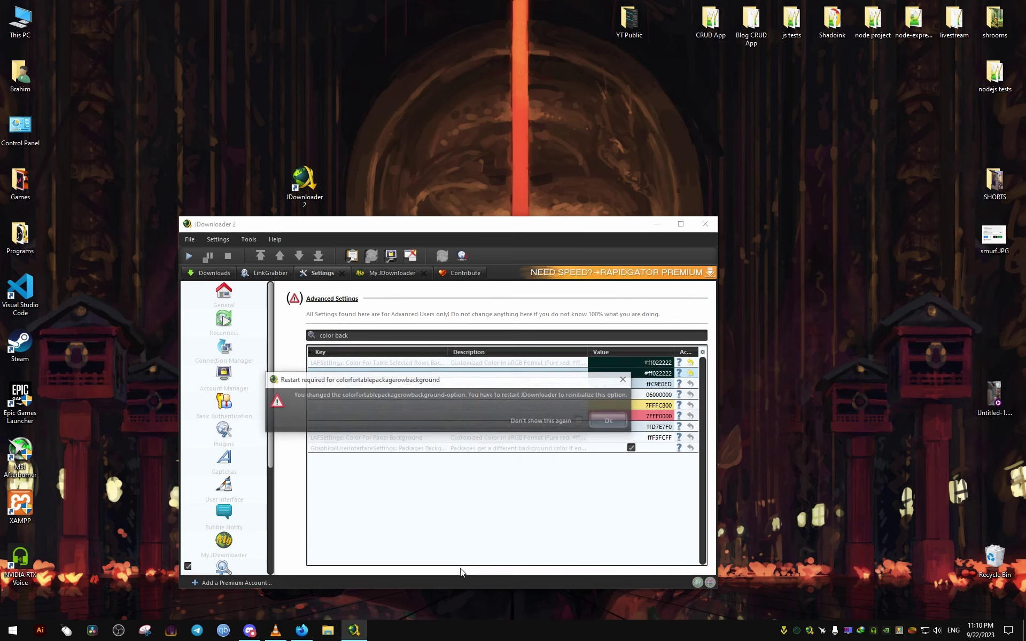
click(612, 419)
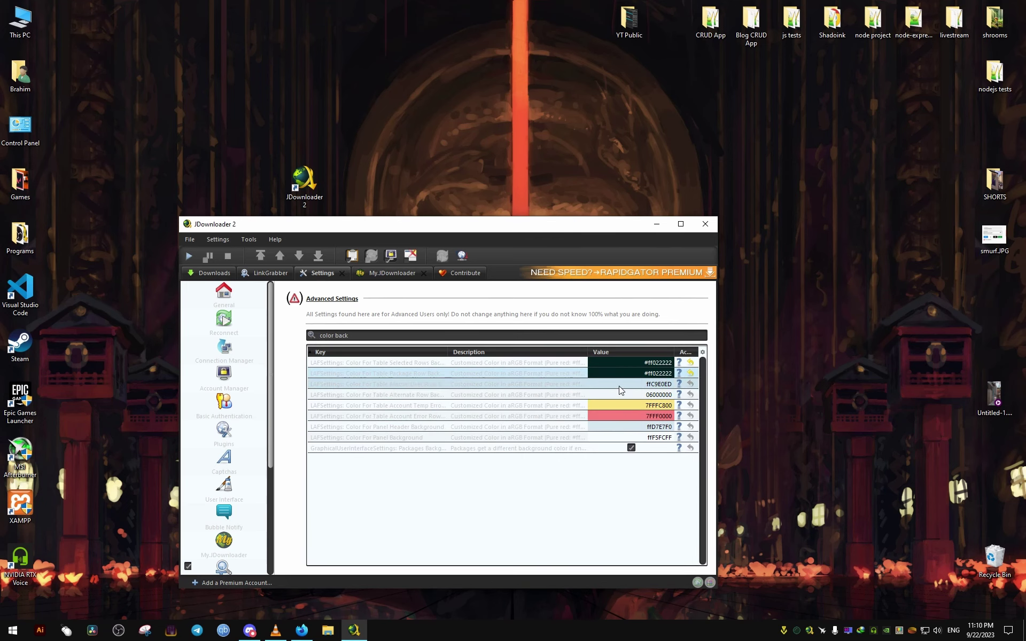
Give the mouse-over row a dark blue RGB colour code and dismiss the restart notice.
click(641, 387)
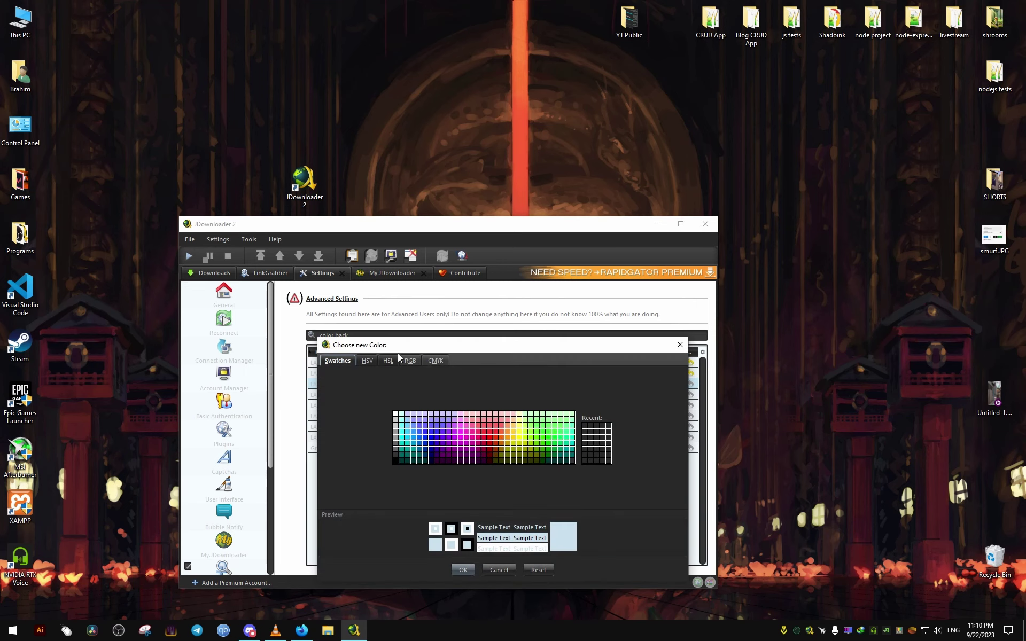
click(410, 362)
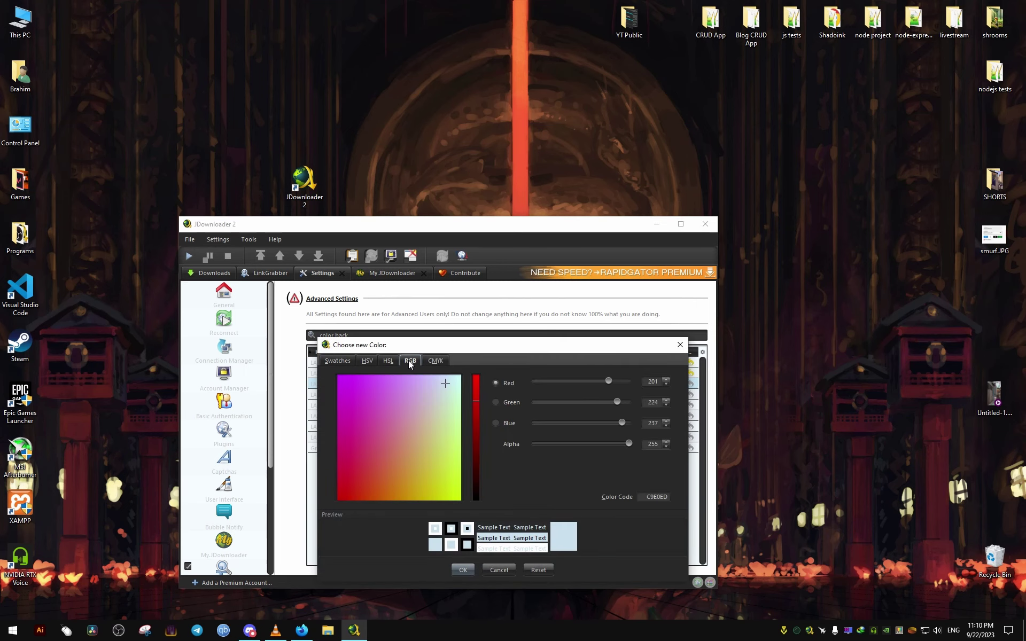
double_click(646, 498)
text(2222)
text(2)
key(Return)
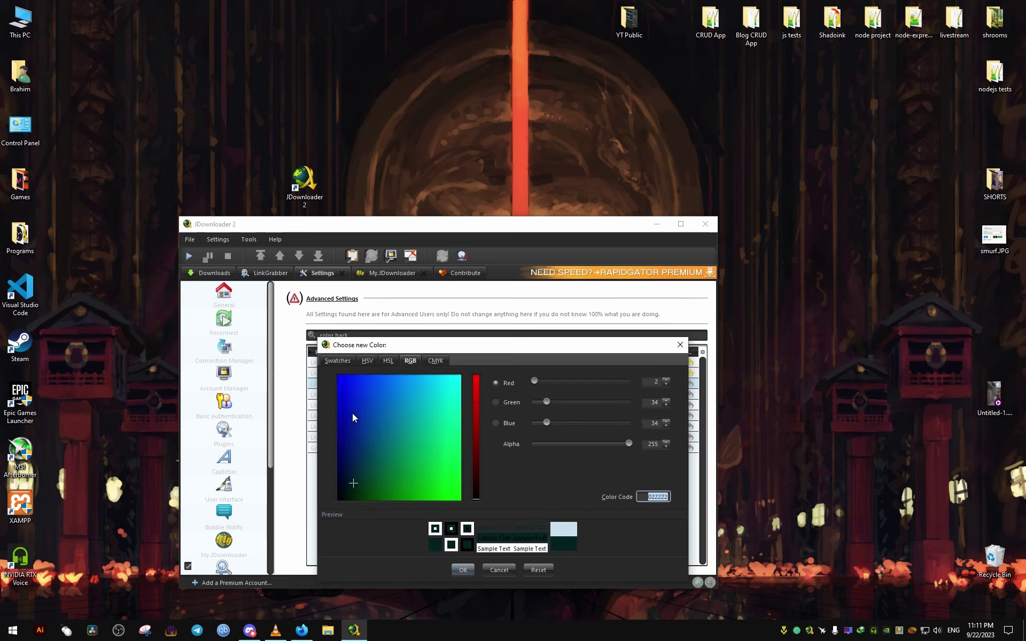
text(0220c2)
click(463, 570)
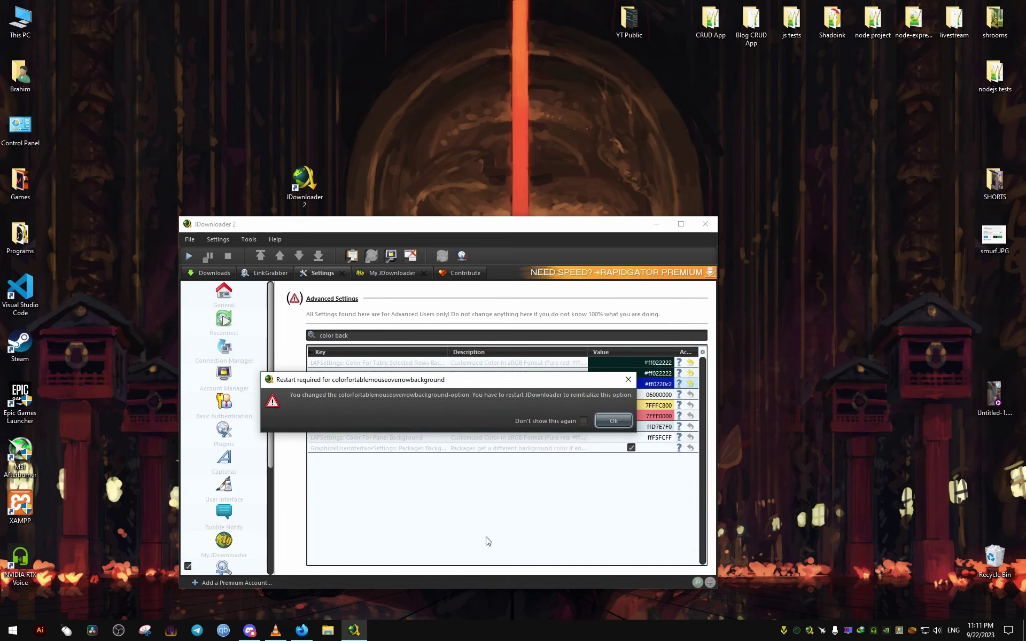
click(614, 421)
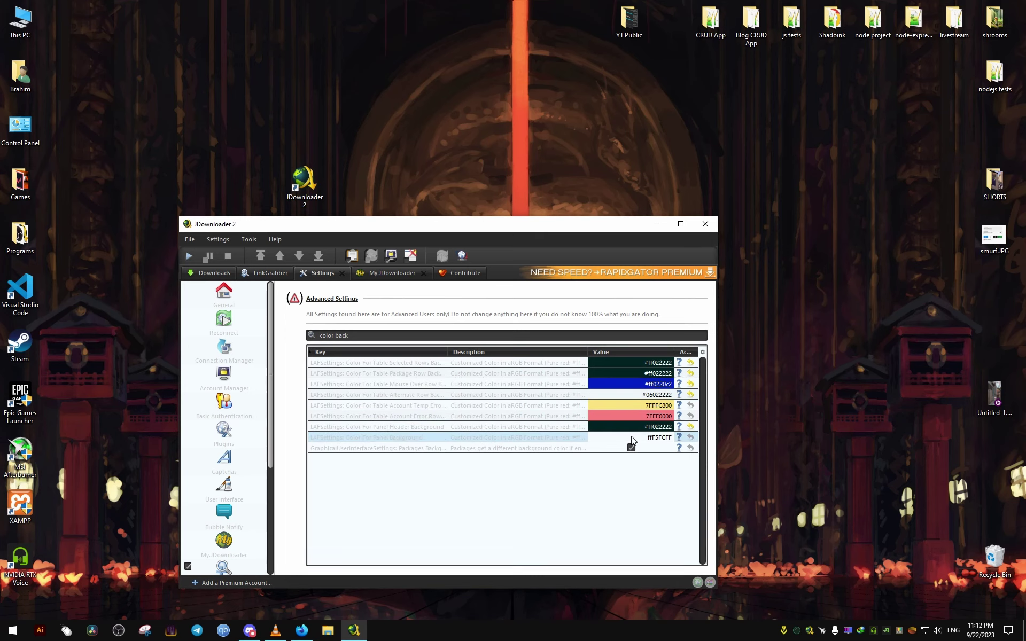
Set the panel background to 022222, then erase 'back' from the settings filter.
click(631, 436)
click(410, 360)
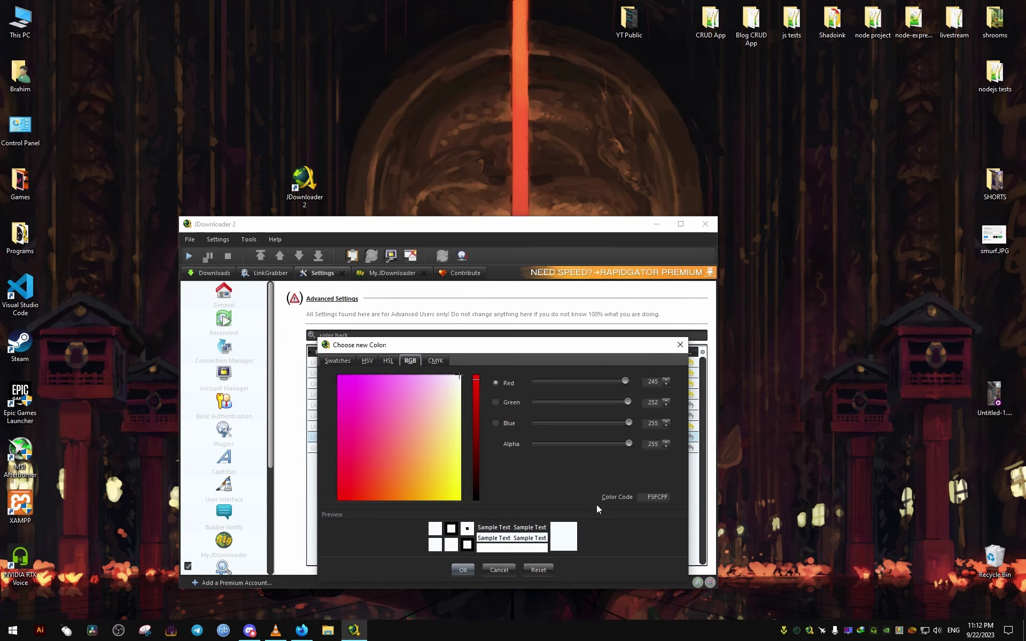
double_click(645, 495)
text(22222)
click(463, 569)
click(601, 419)
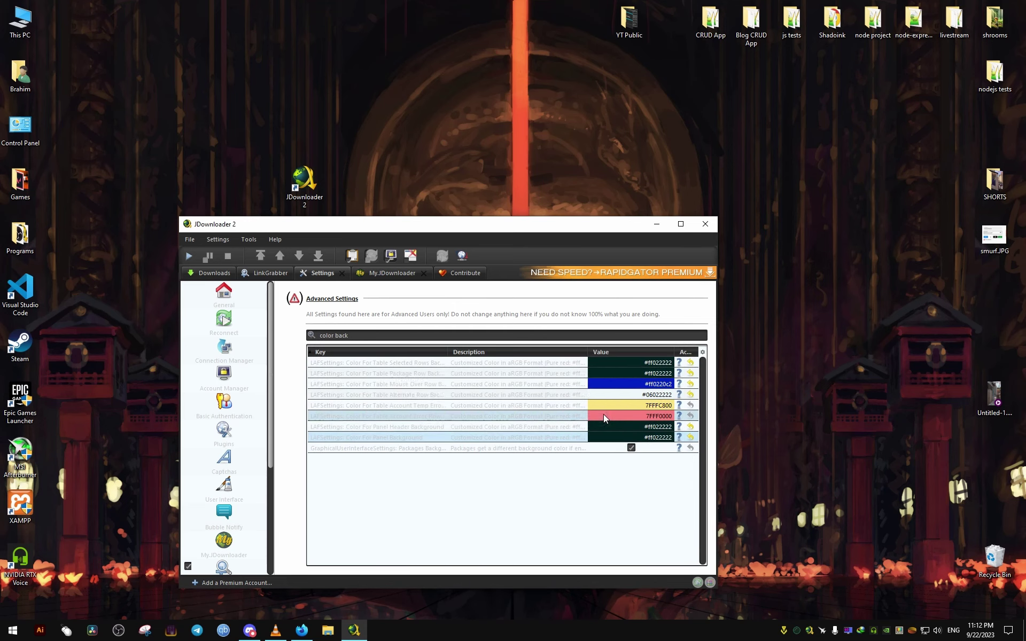
click(414, 335)
key(BackSpace)
key(BackSpace)
key(BackSpace)
text(x)
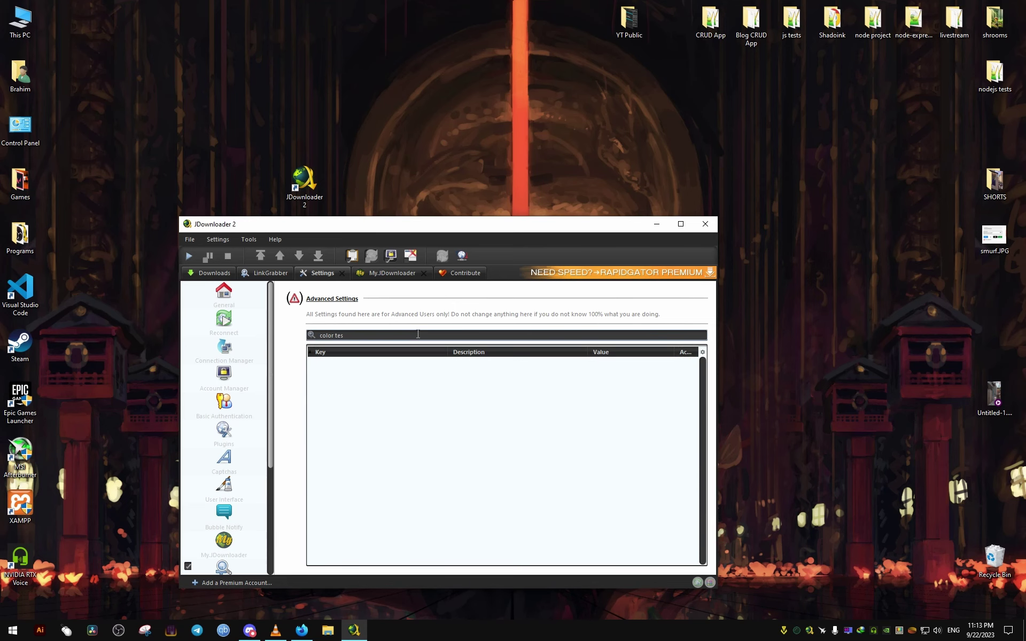
text(t)
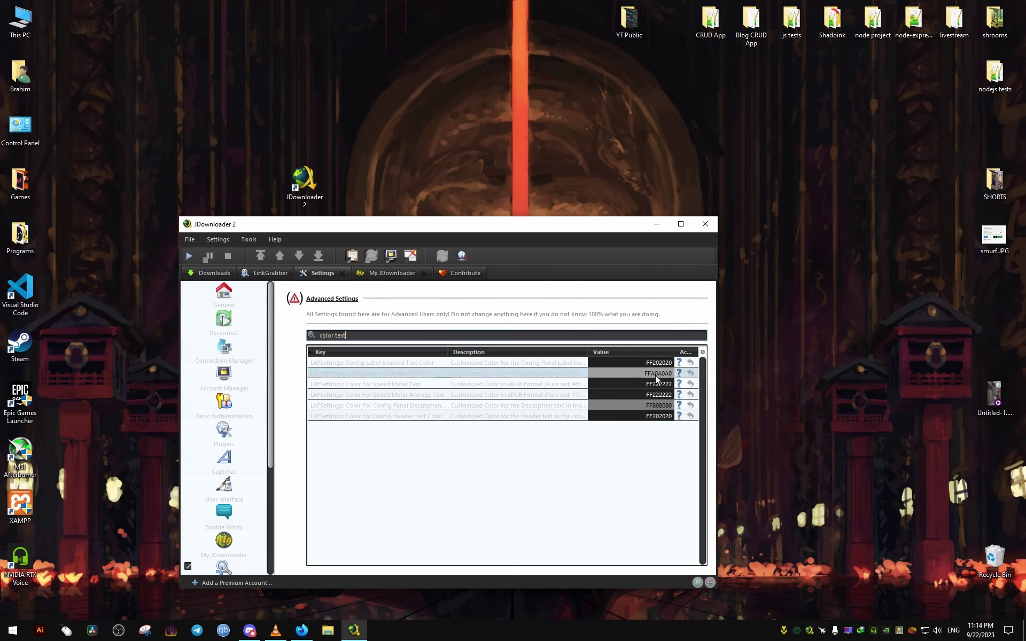
Make the label text and speed meter text colours white.
click(655, 375)
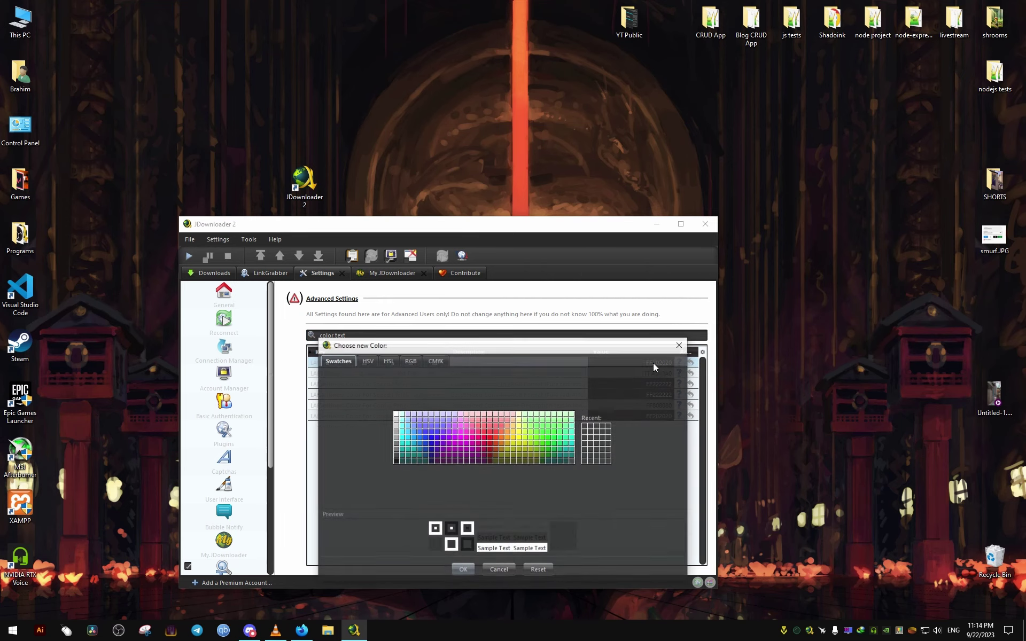
click(399, 422)
click(462, 570)
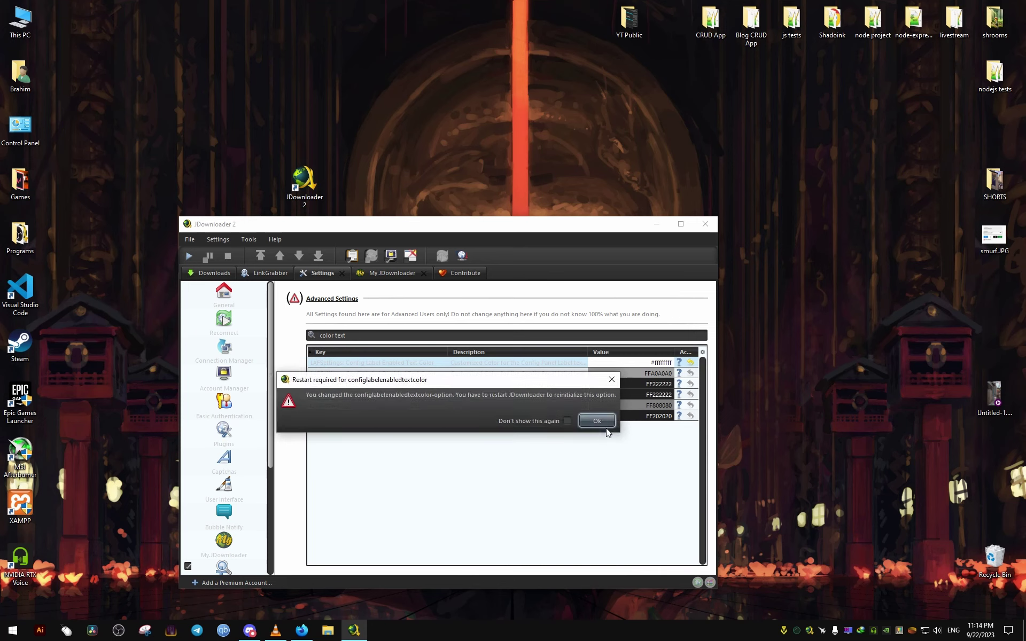
click(596, 422)
click(641, 380)
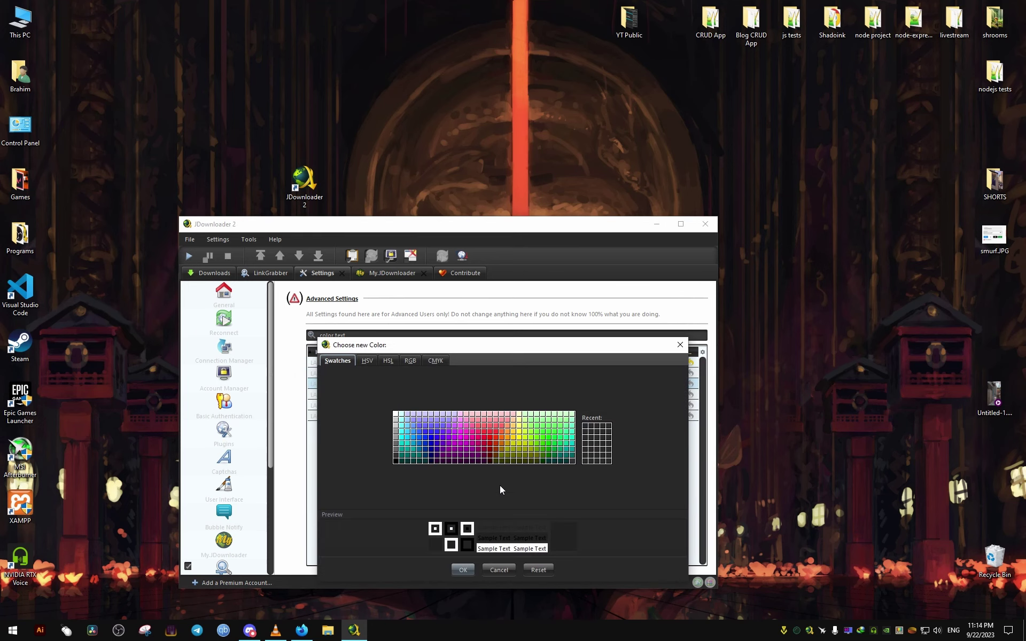
click(400, 417)
click(462, 569)
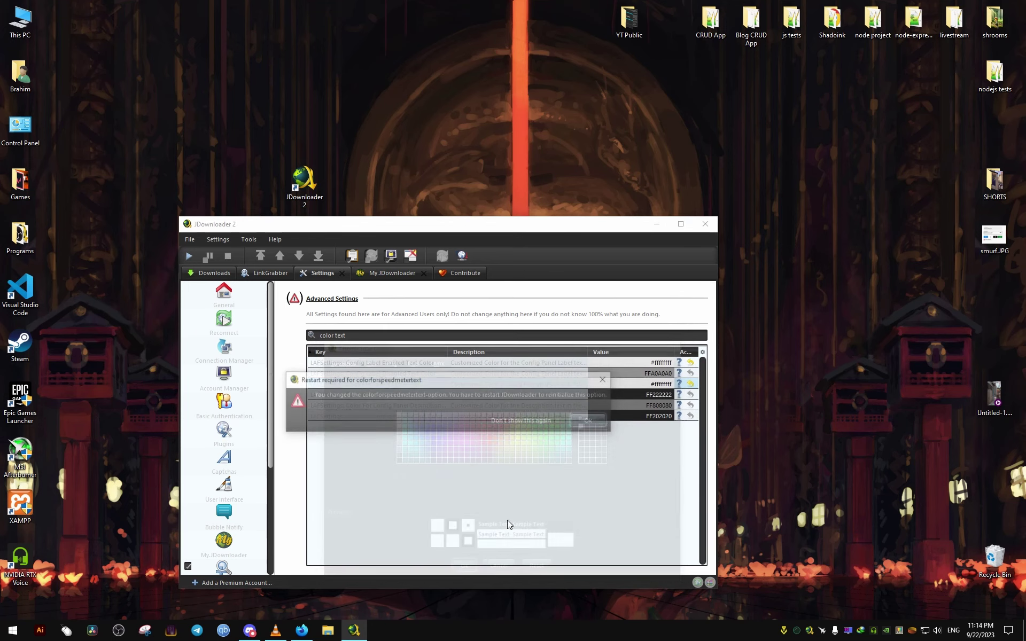
click(598, 421)
Make the average speed text and header text colours white.
click(642, 393)
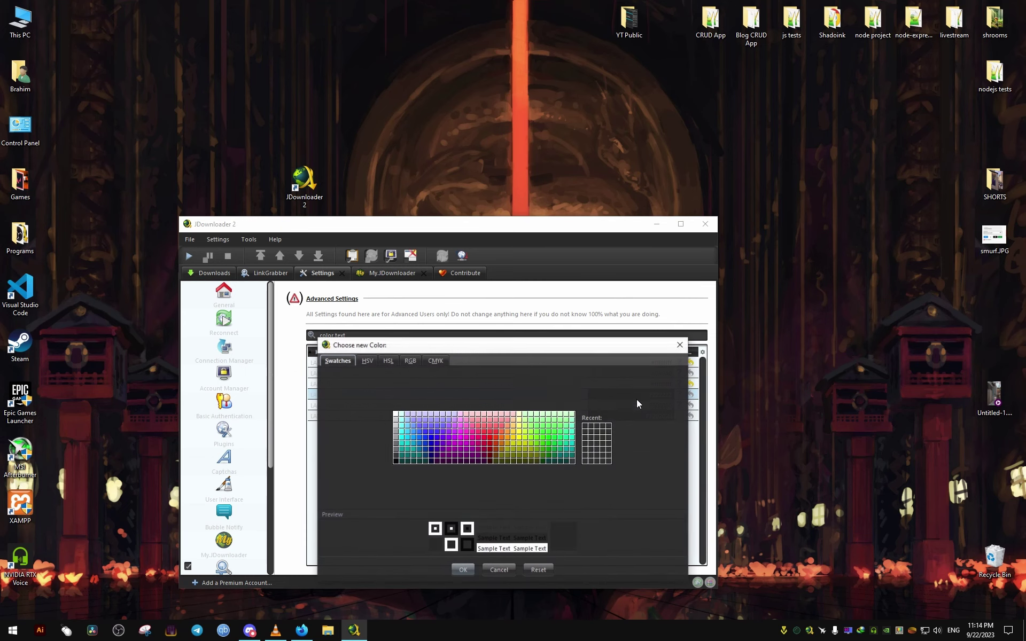
click(398, 419)
click(461, 569)
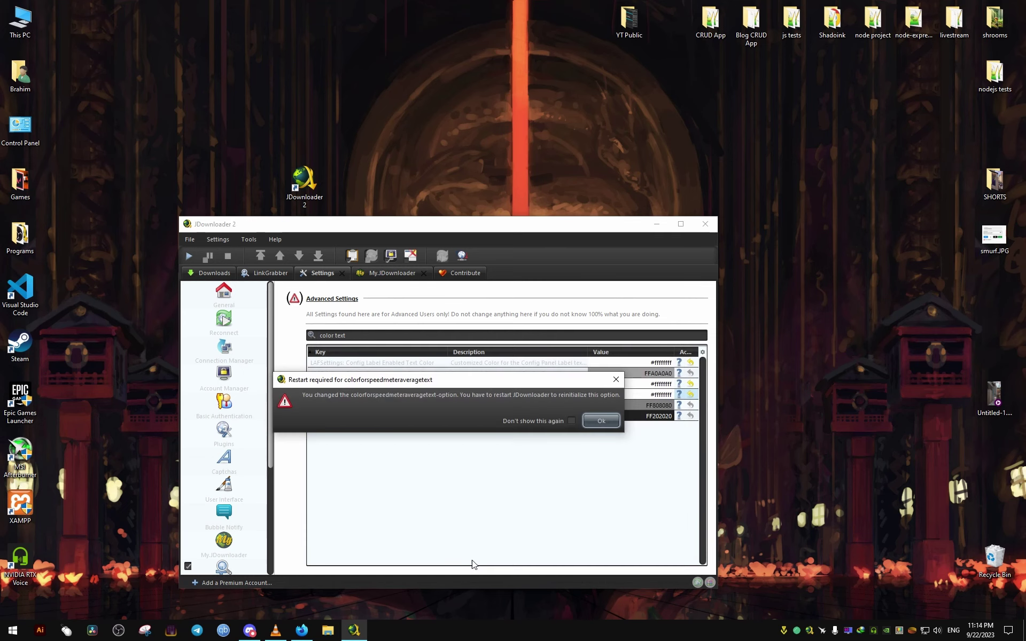
click(633, 416)
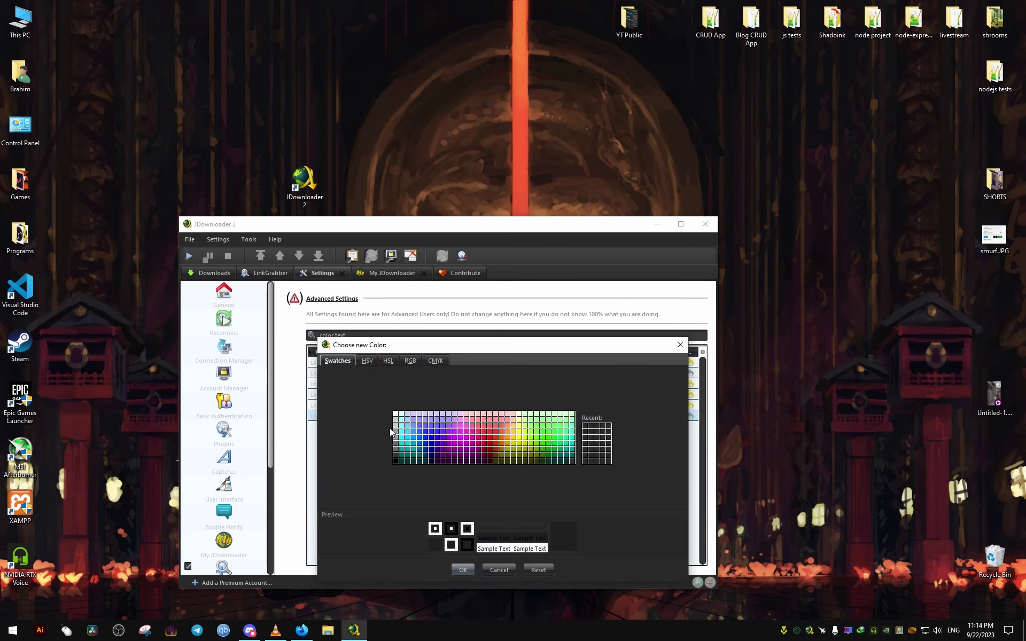
click(398, 418)
click(464, 568)
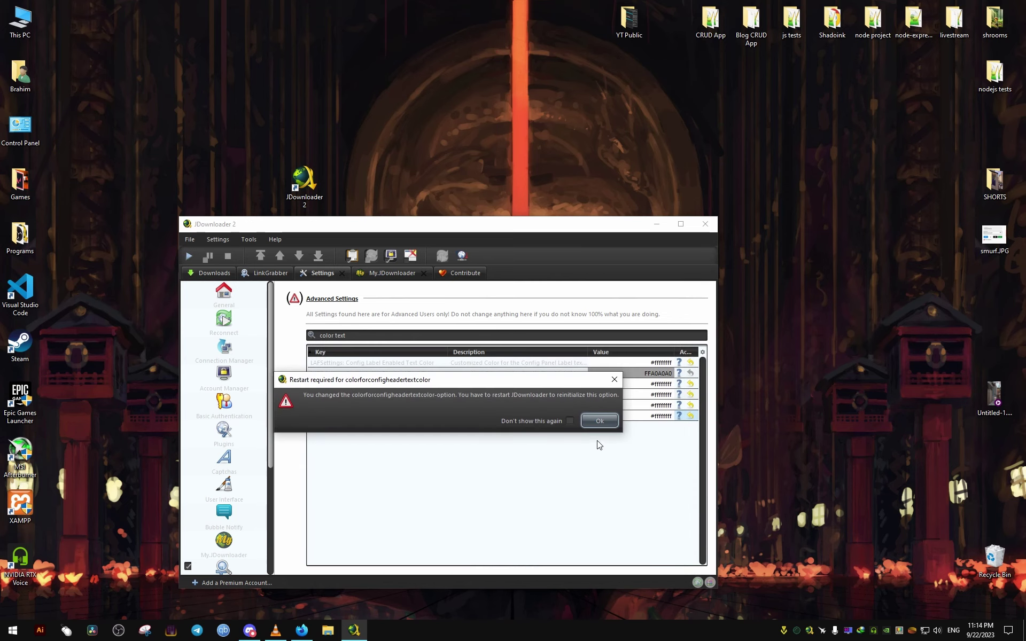
click(604, 423)
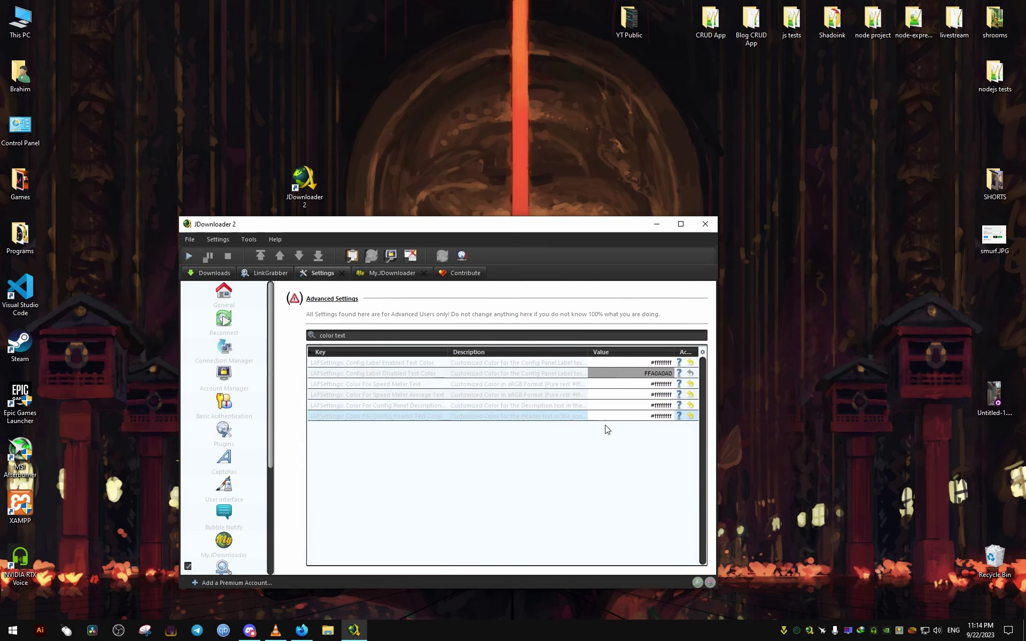
Exit JDownloader 2 from the tray, refresh the desktop, and relaunch it from the desktop shortcut.
click(705, 225)
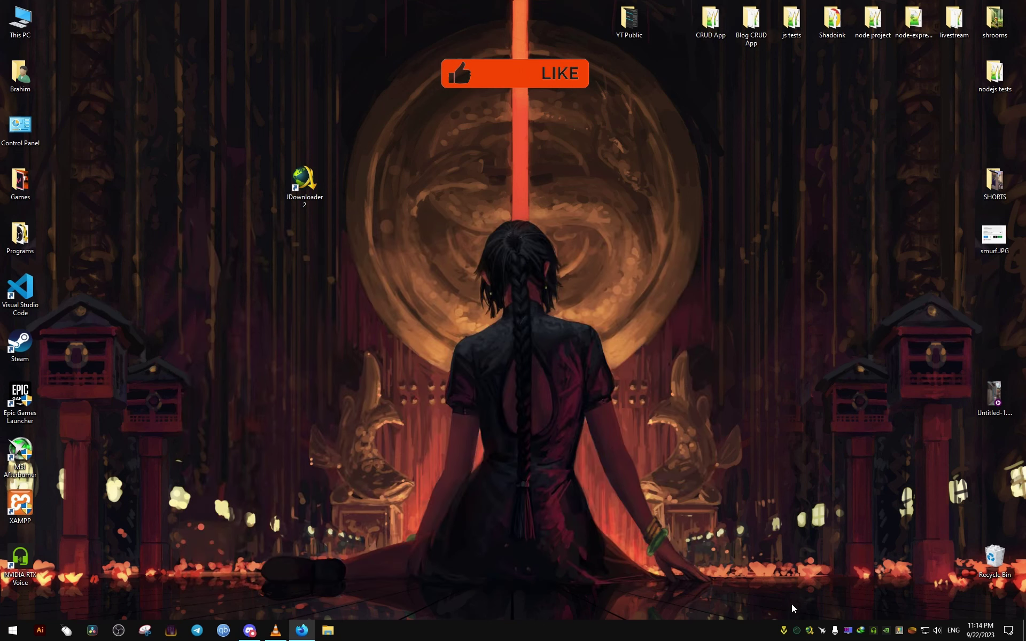
right_click(811, 629)
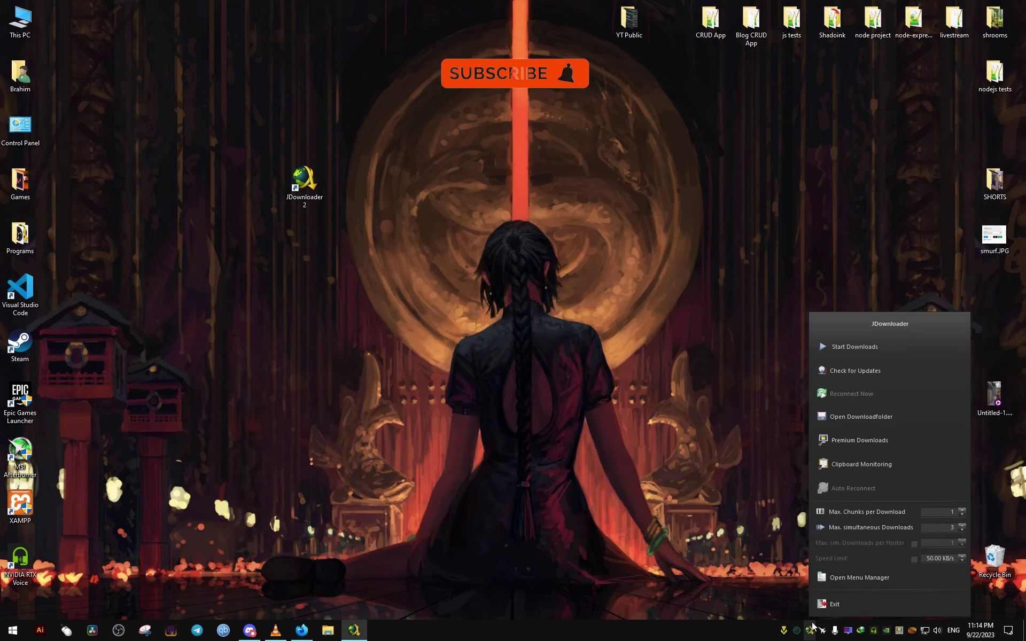
click(842, 603)
right_click(549, 436)
click(569, 447)
double_click(305, 186)
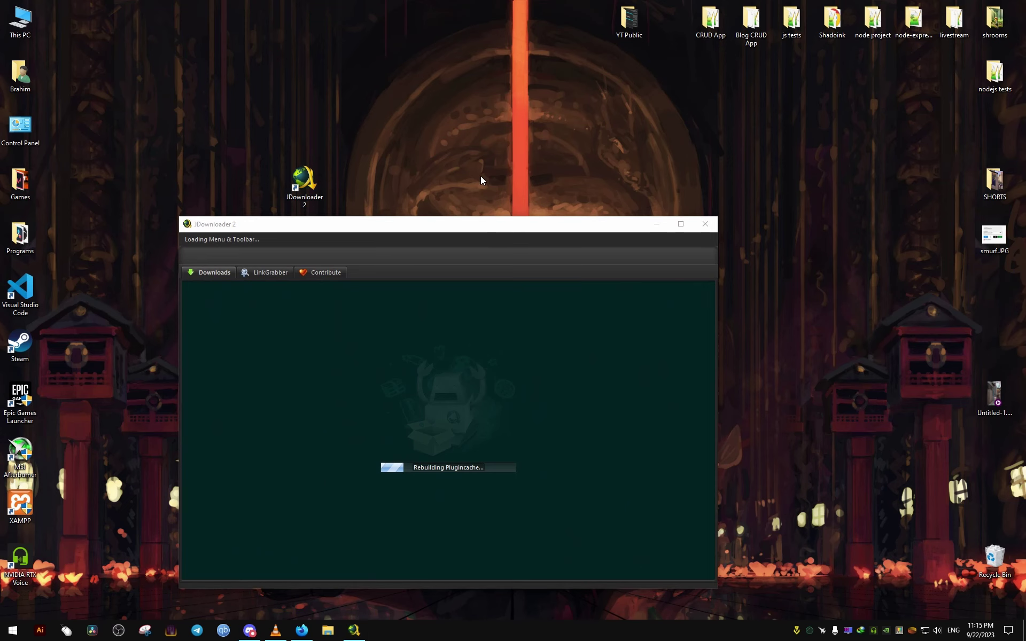
Reposition the reloaded dark-coloured window and reopen the Advanced Settings page.
drag(388, 225, 435, 223)
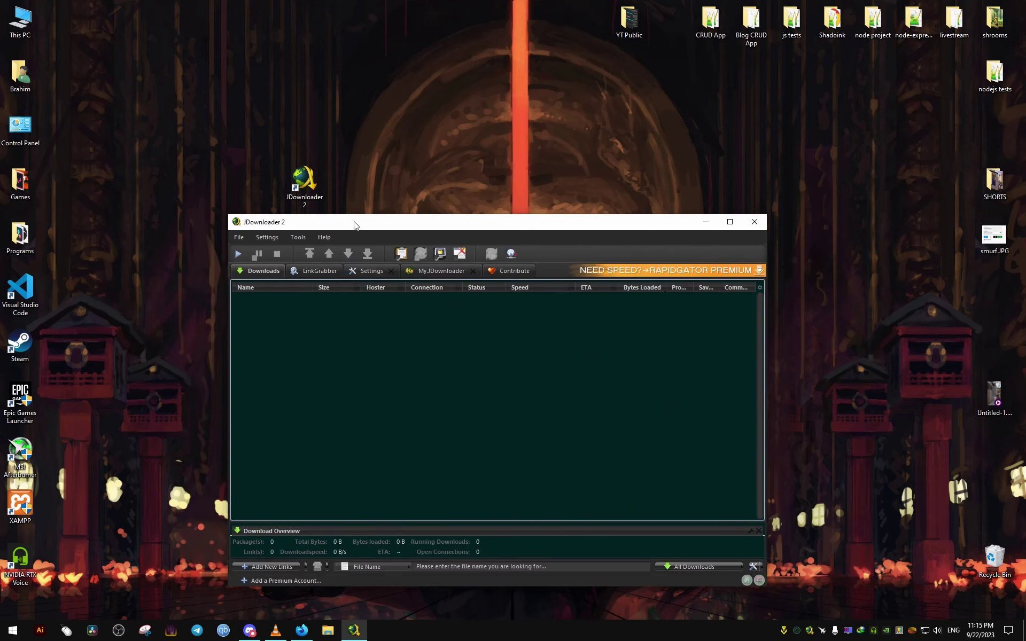
drag(355, 224, 348, 240)
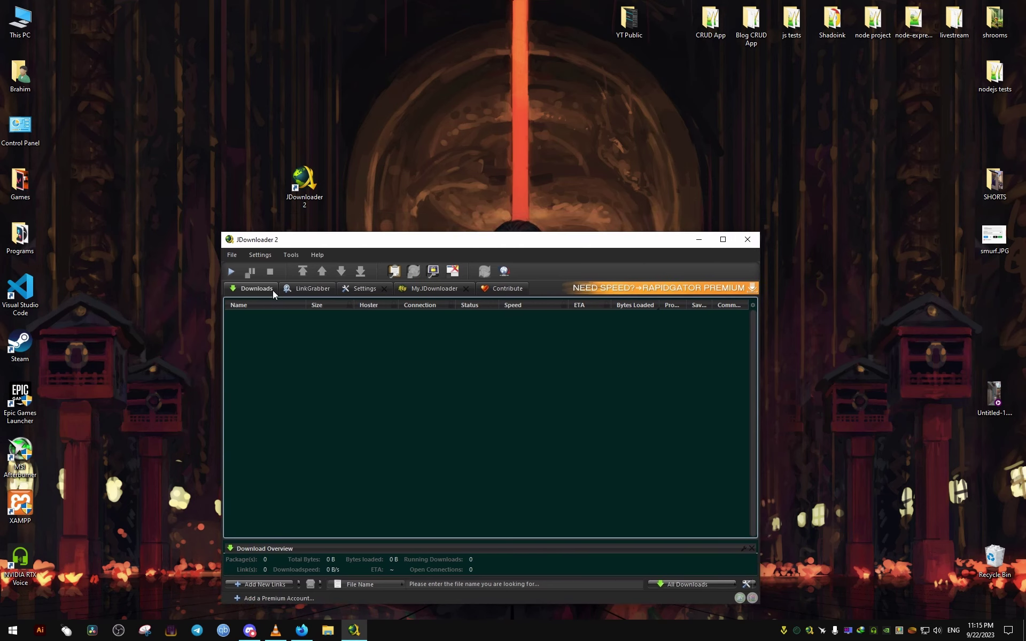
click(306, 289)
click(362, 290)
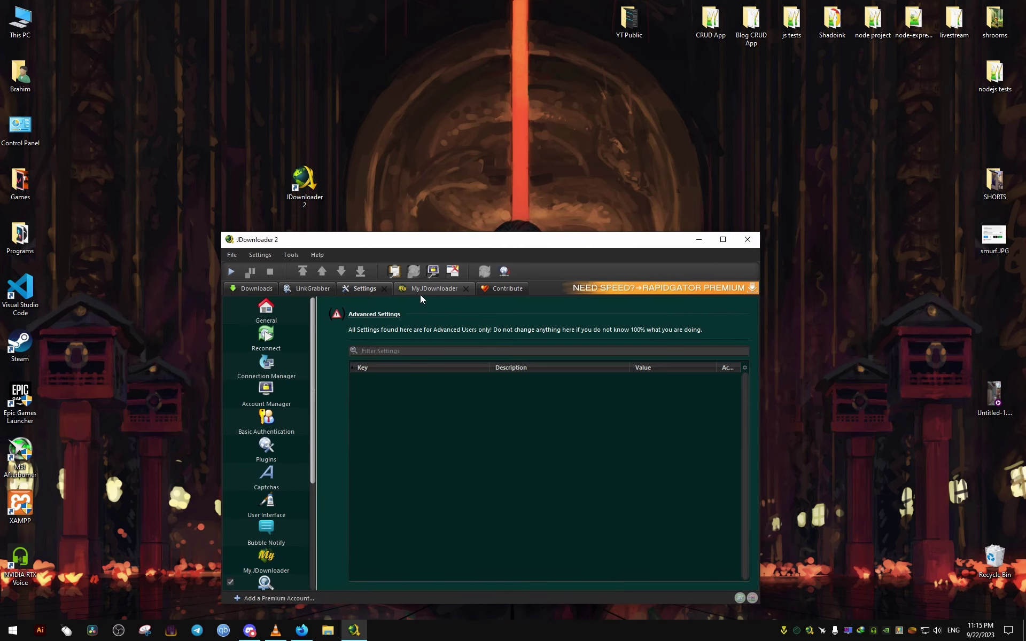